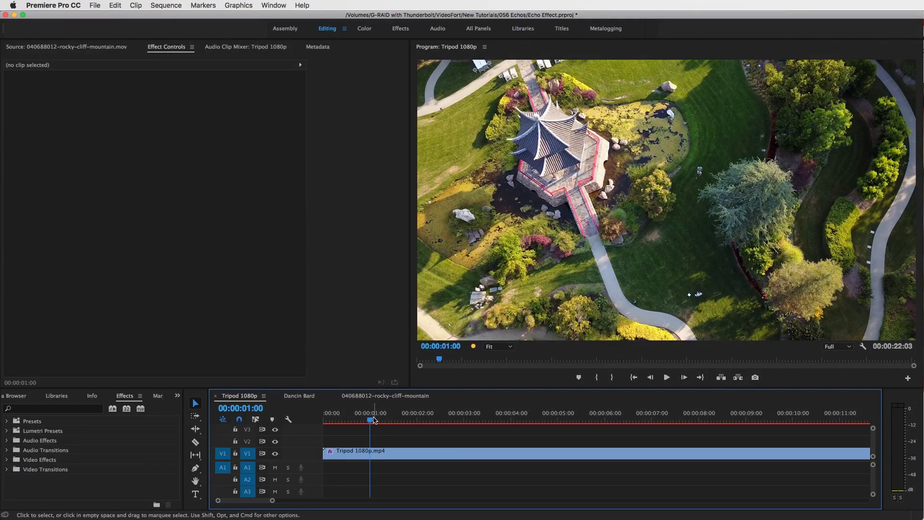
Search the Effects panel for 'echo' and apply Time > Echo to the Tripod 1080p drone clip
{"action": "left_click", "coordinate": [130, 399]}
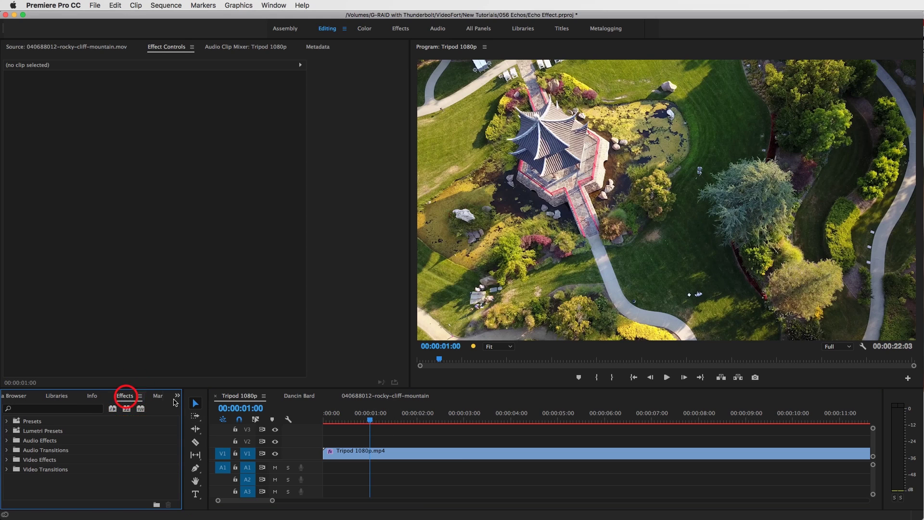
{"action": "left_click", "coordinate": [177, 396]}
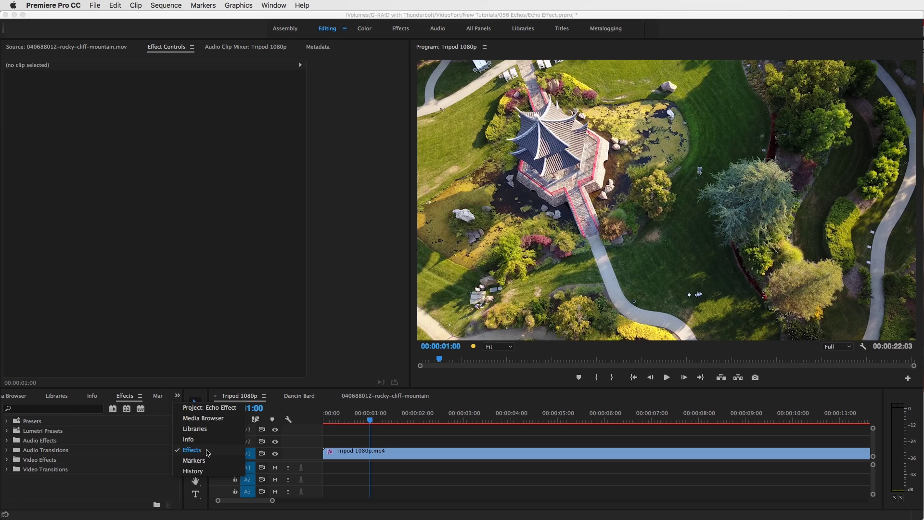
{"action": "left_click", "coordinate": [74, 417]}
{"action": "left_click", "coordinate": [65, 408]}
{"action": "type", "text": "echo"}
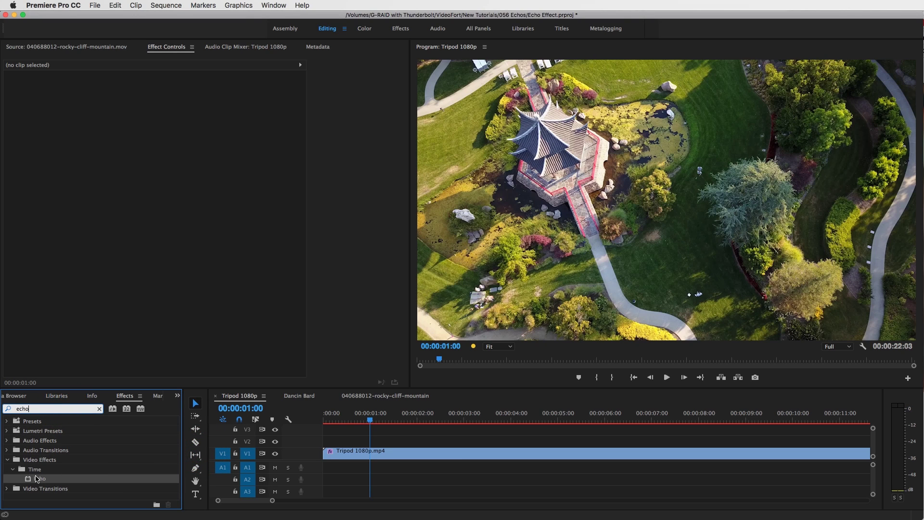
{"action": "left_click_drag", "start_coordinate": [26, 481], "coordinate": [407, 458]}
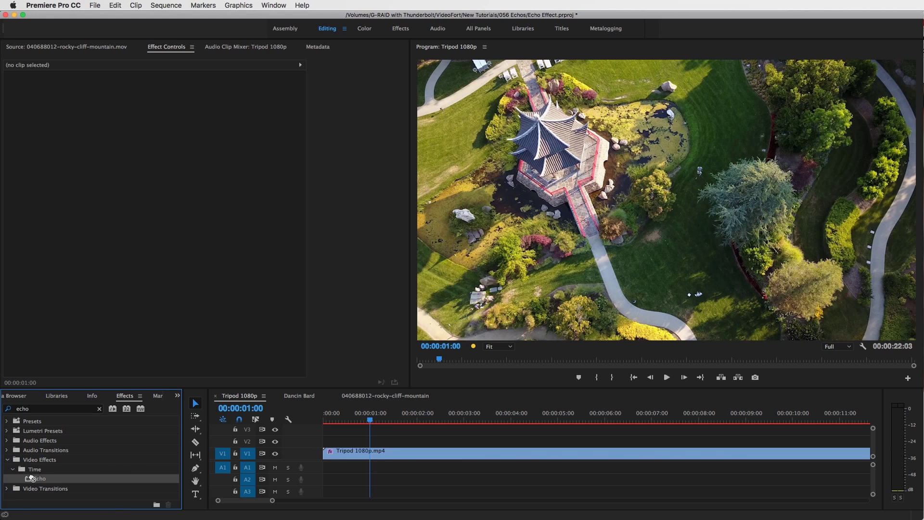
Select the Tripod clip and collapse Opacity, Time Remapping and Motion to reveal the Echo settings
{"action": "left_click", "coordinate": [438, 453]}
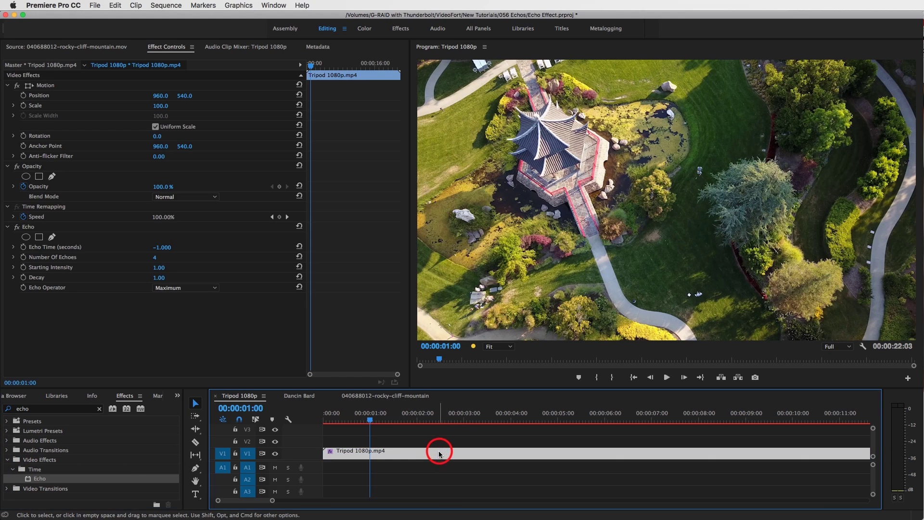
{"action": "left_click", "coordinate": [6, 207]}
{"action": "left_click", "coordinate": [7, 166]}
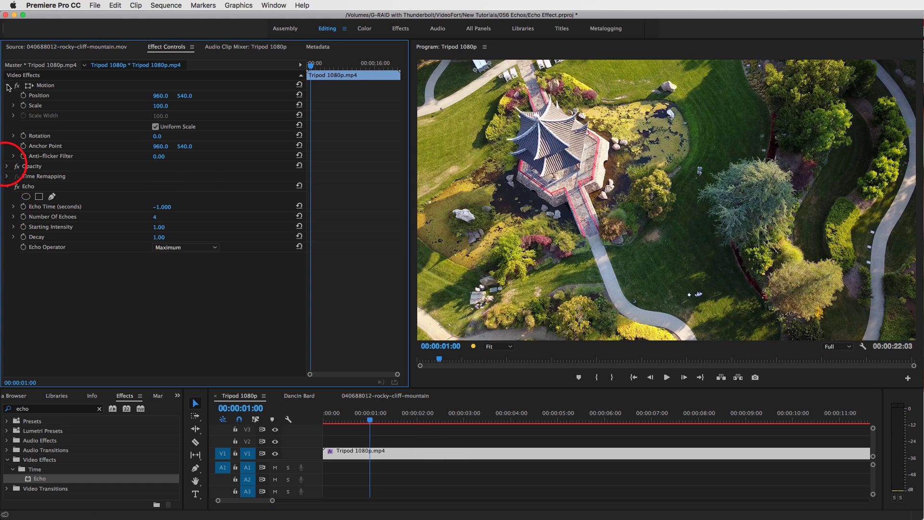
{"action": "left_click", "coordinate": [8, 86]}
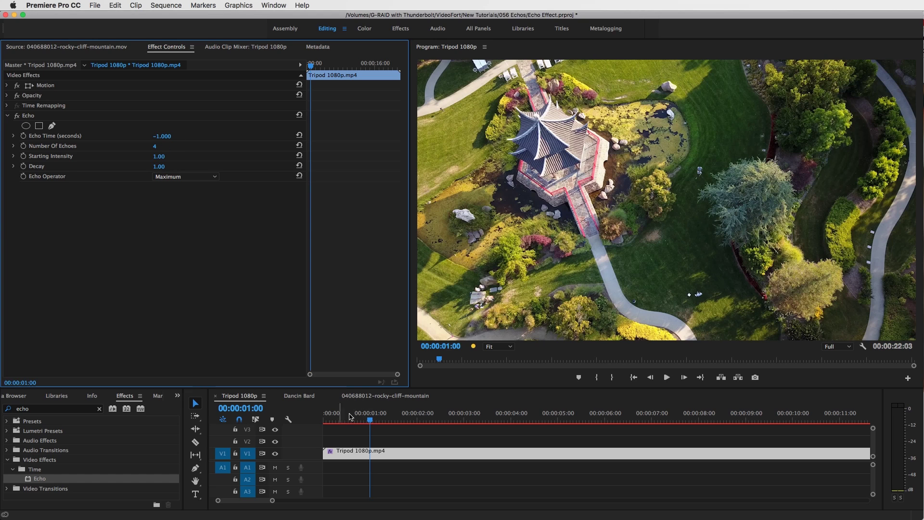
{"action": "left_click", "coordinate": [369, 420]}
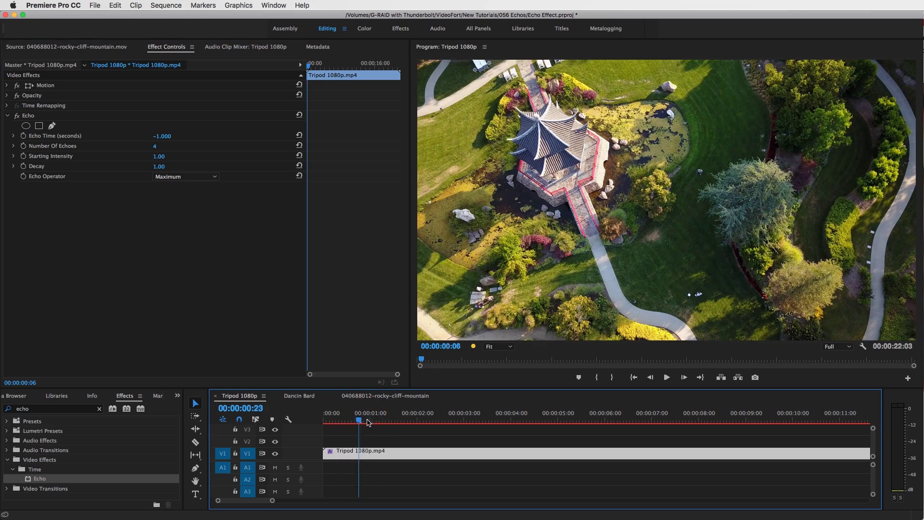
{"action": "mouse_move", "coordinate": [363, 420]}
{"action": "left_mouse_down"}
{"action": "mouse_move", "coordinate": [349, 420]}
{"action": "mouse_move", "coordinate": [376, 421]}
{"action": "left_mouse_up"}
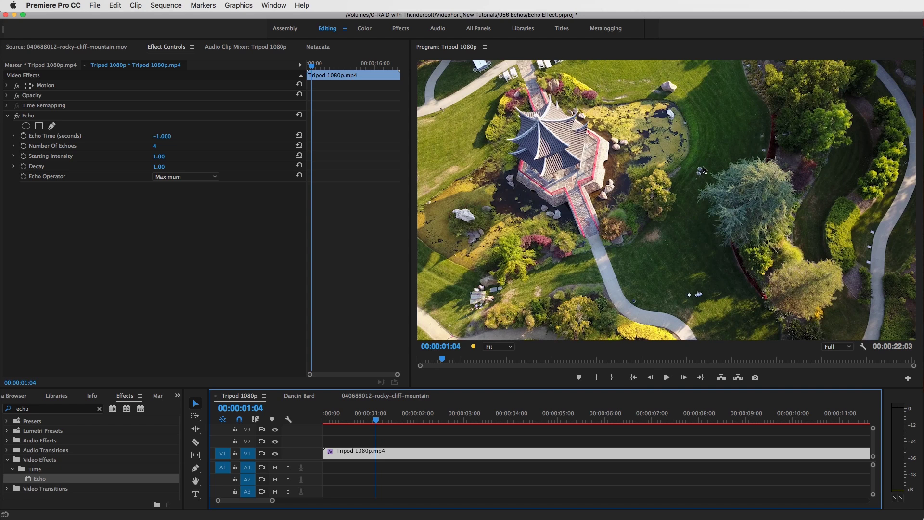
{"action": "left_click", "coordinate": [374, 421]}
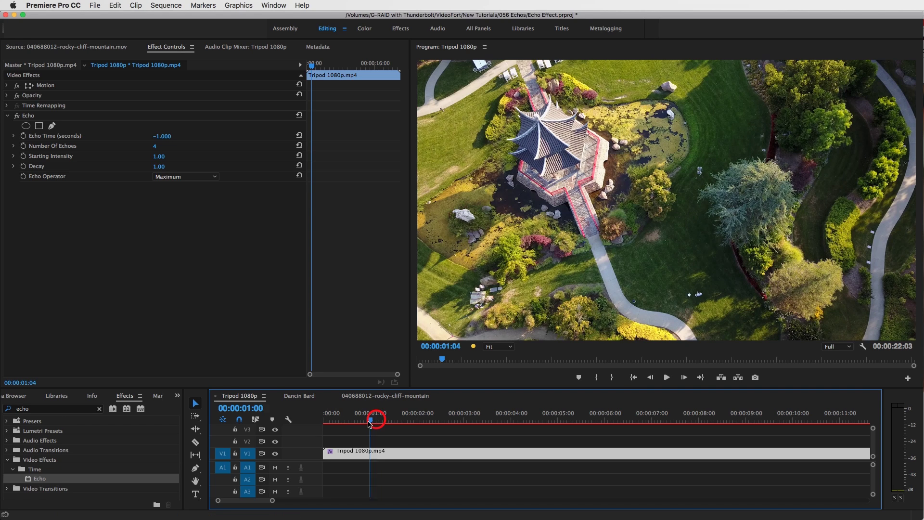
{"action": "mouse_move", "coordinate": [373, 423]}
{"action": "left_mouse_down"}
{"action": "mouse_move", "coordinate": [361, 421]}
{"action": "mouse_move", "coordinate": [383, 425]}
{"action": "mouse_move", "coordinate": [351, 422]}
{"action": "mouse_move", "coordinate": [382, 421]}
{"action": "left_mouse_up"}
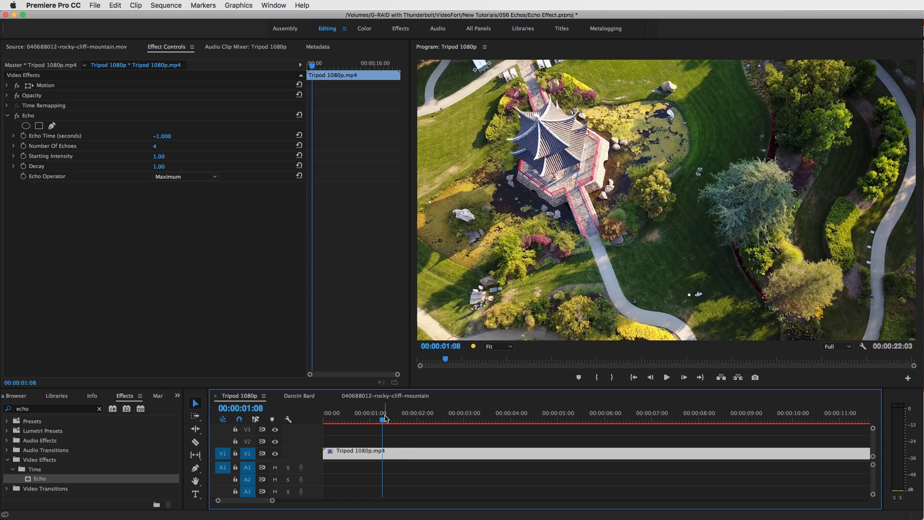
{"action": "left_click_drag", "start_coordinate": [385, 418], "coordinate": [414, 422]}
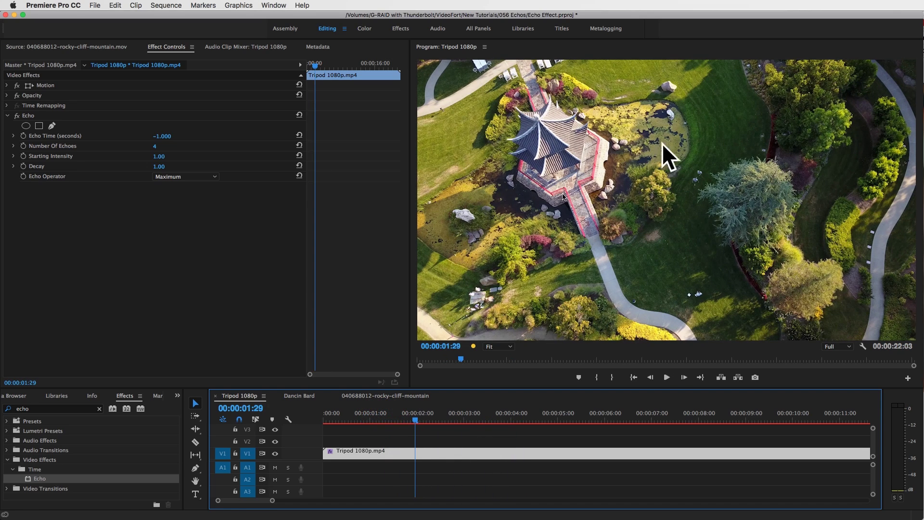
{"action": "left_click_drag", "start_coordinate": [413, 419], "coordinate": [368, 423]}
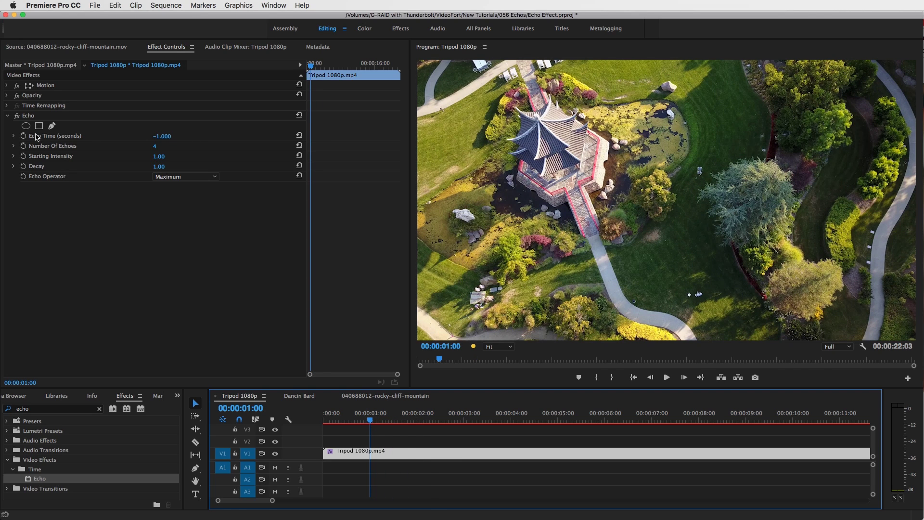
Scrub the drone clip from 00:00:01:12 to about 00:00:09:05 to preview the lawn figures' echo trails
{"action": "left_click_drag", "start_coordinate": [369, 422], "coordinate": [389, 422]}
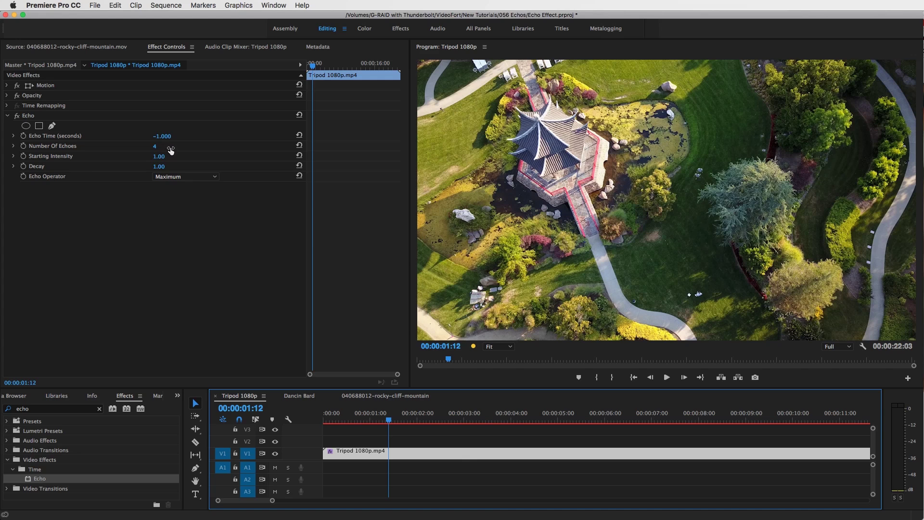
{"action": "left_click_drag", "start_coordinate": [387, 421], "coordinate": [395, 423]}
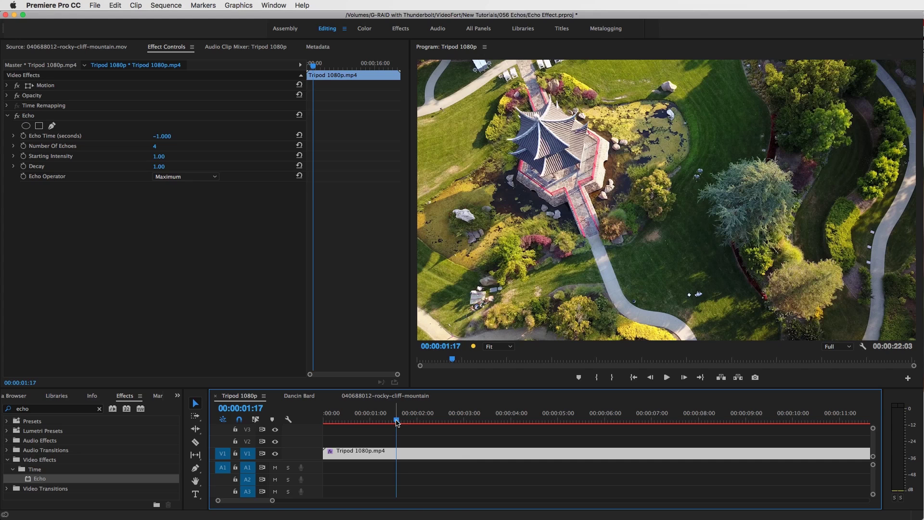
{"action": "left_click_drag", "start_coordinate": [397, 422], "coordinate": [470, 423]}
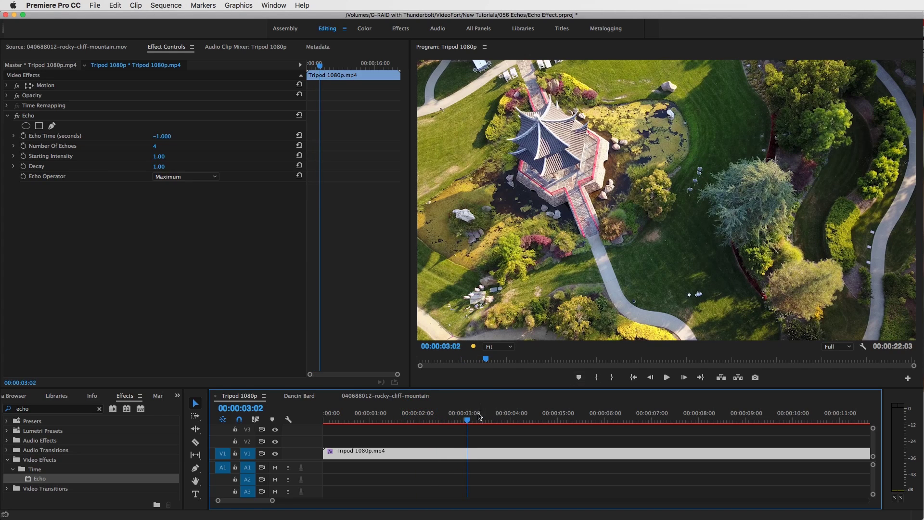
{"action": "left_click_drag", "start_coordinate": [479, 416], "coordinate": [515, 414]}
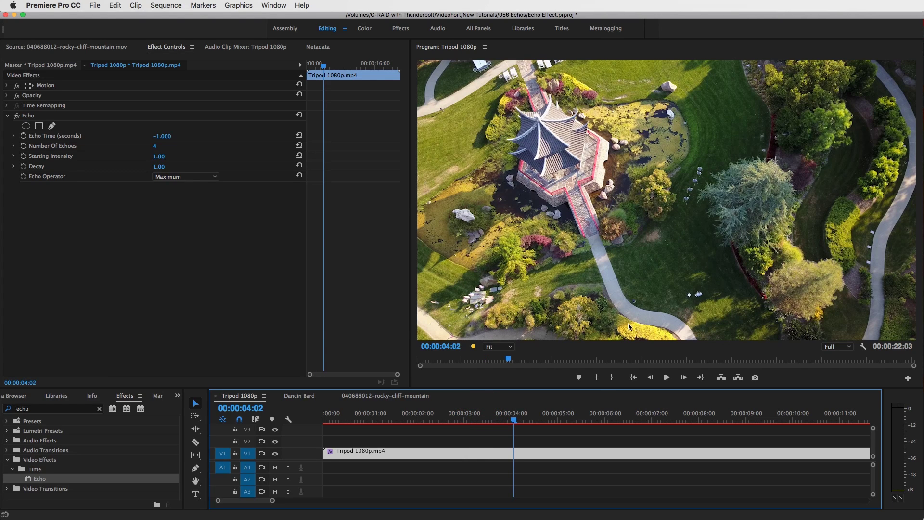
{"action": "left_click_drag", "start_coordinate": [506, 419], "coordinate": [754, 423]}
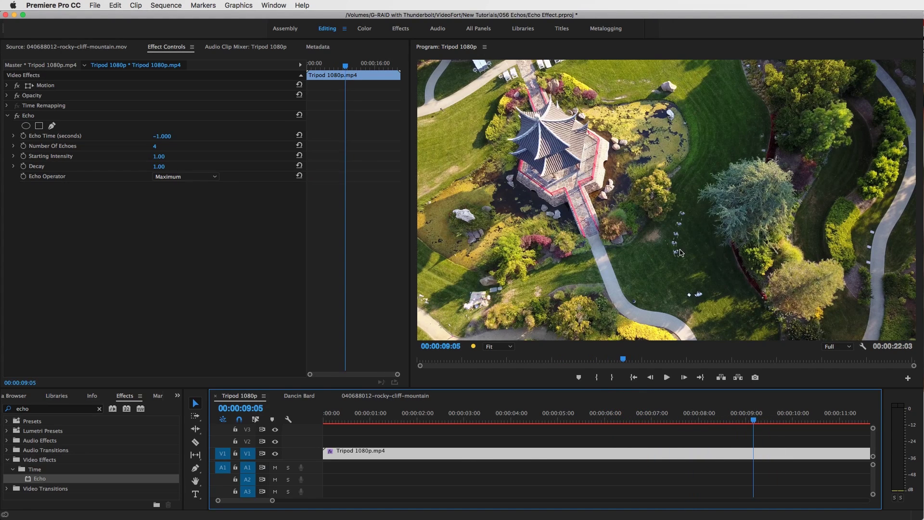
{"action": "left_click", "coordinate": [188, 177]}
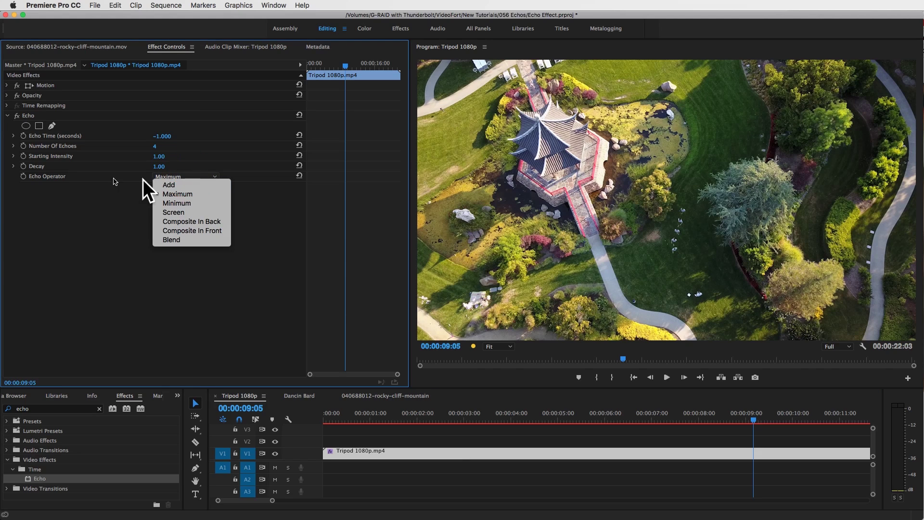
{"action": "left_click", "coordinate": [196, 185]}
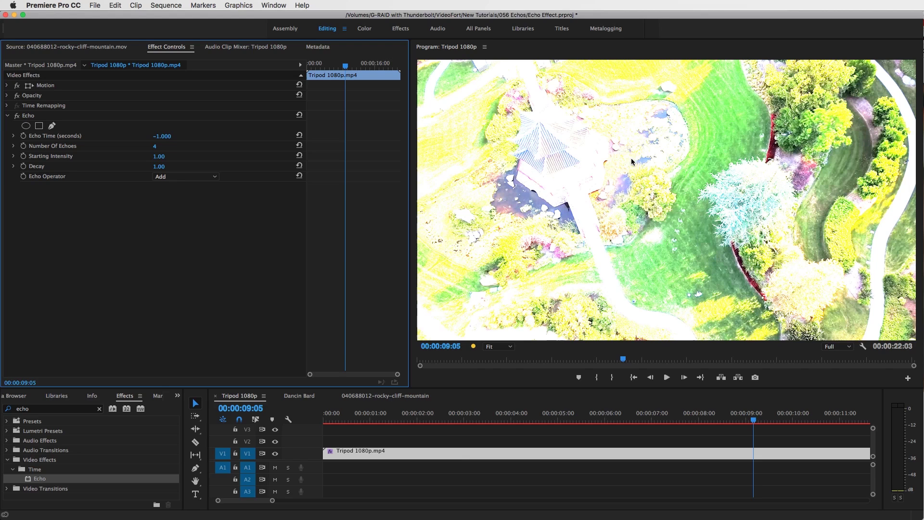
{"action": "left_click", "coordinate": [190, 177]}
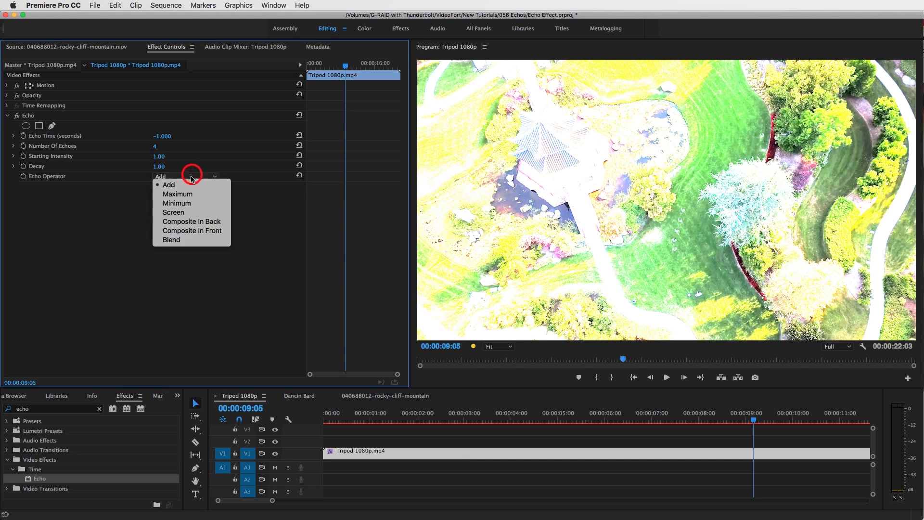
{"action": "left_click", "coordinate": [192, 194]}
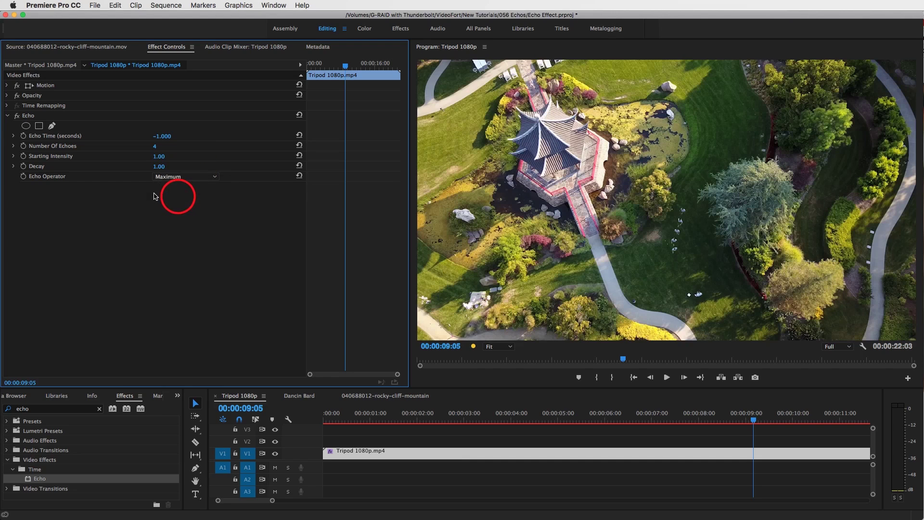
{"action": "left_click", "coordinate": [174, 177]}
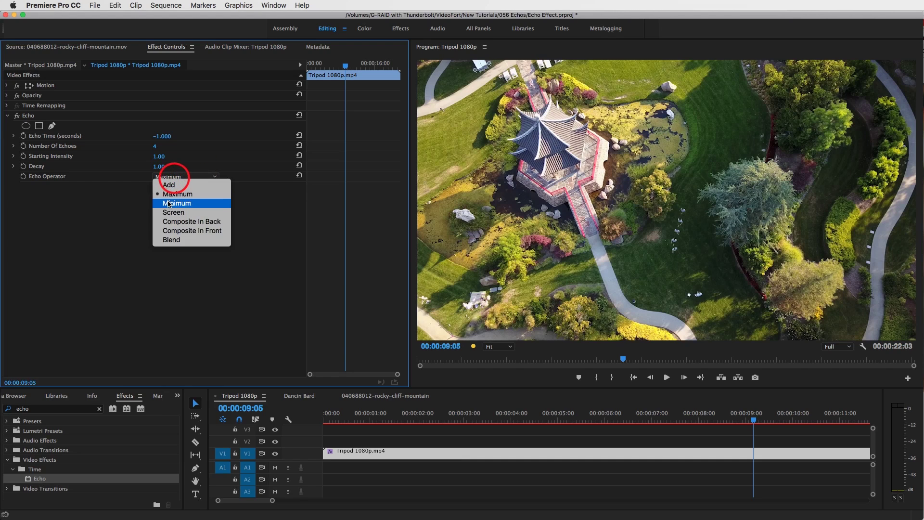
{"action": "left_click", "coordinate": [120, 204]}
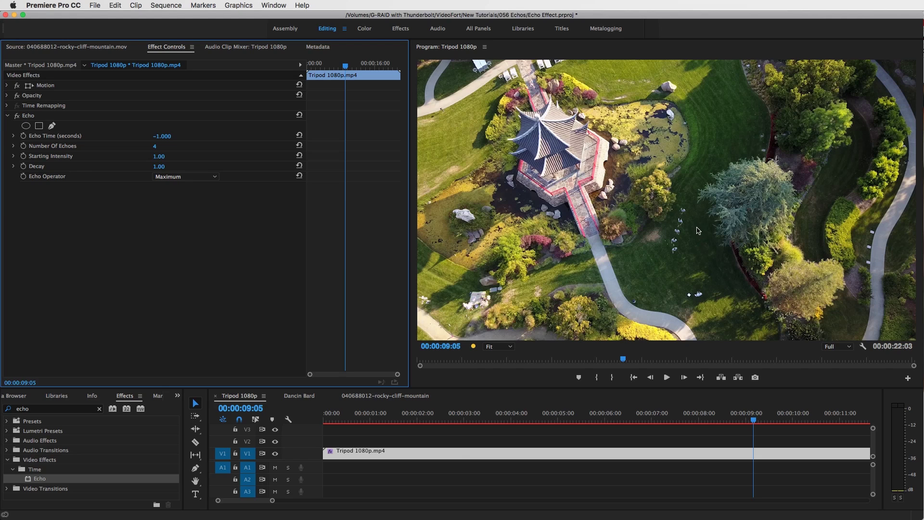
{"action": "left_click", "coordinate": [178, 177]}
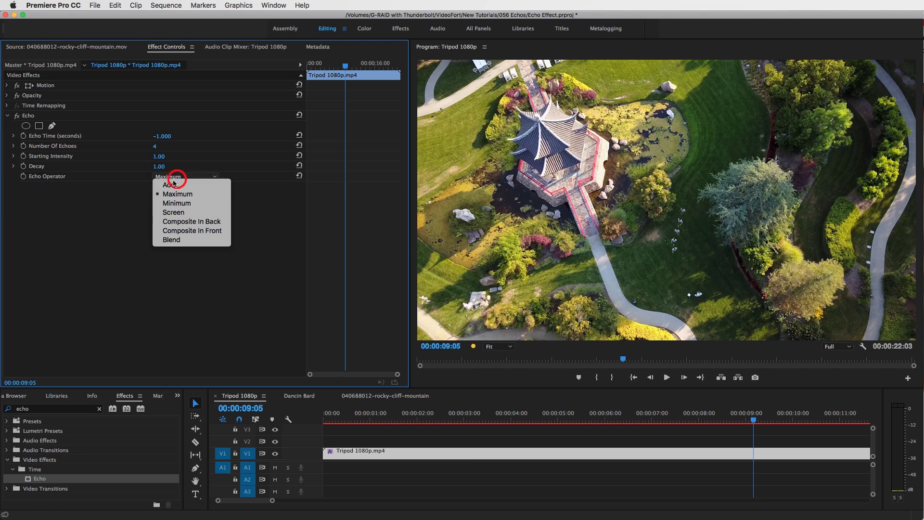
{"action": "left_click", "coordinate": [272, 213]}
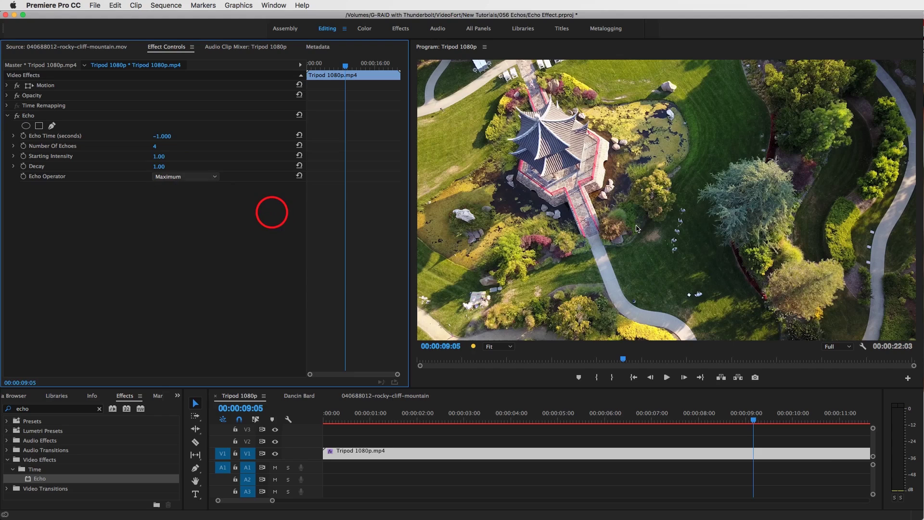
{"action": "left_click", "coordinate": [752, 415]}
{"action": "left_click_drag", "start_coordinate": [775, 421], "coordinate": [686, 335]}
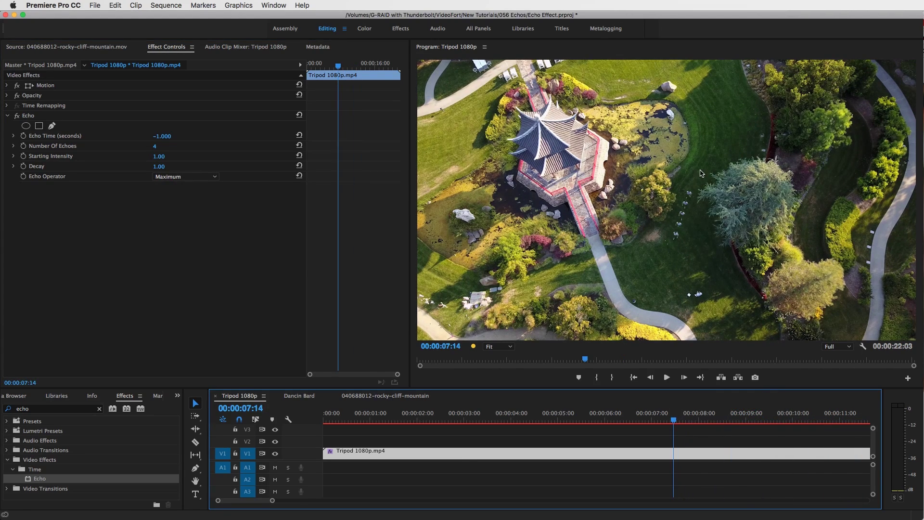
{"action": "left_click_drag", "start_coordinate": [670, 422], "coordinate": [580, 420]}
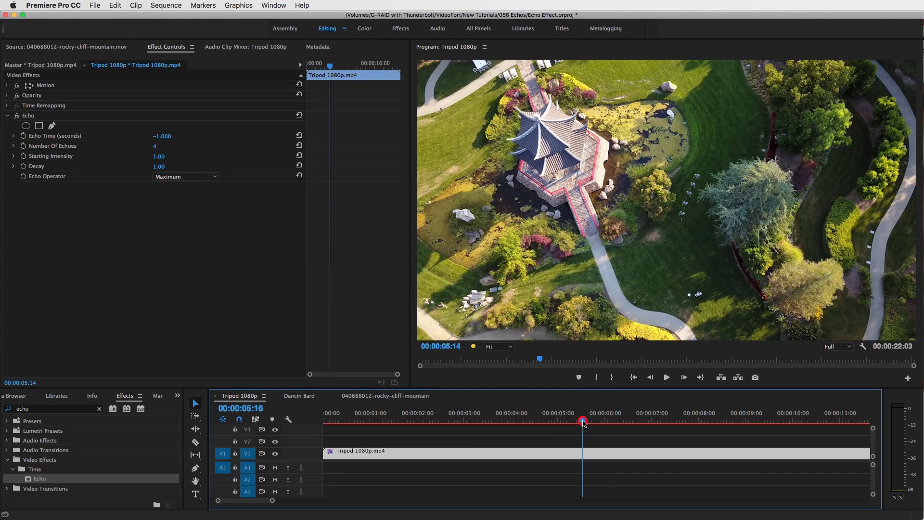
{"action": "left_click_drag", "start_coordinate": [586, 423], "coordinate": [534, 422]}
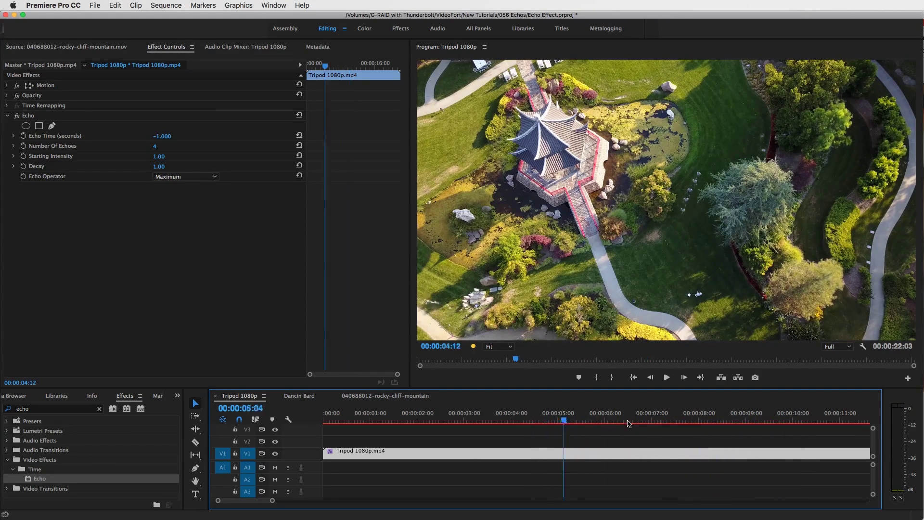
{"action": "left_click_drag", "start_coordinate": [736, 422], "coordinate": [753, 423]}
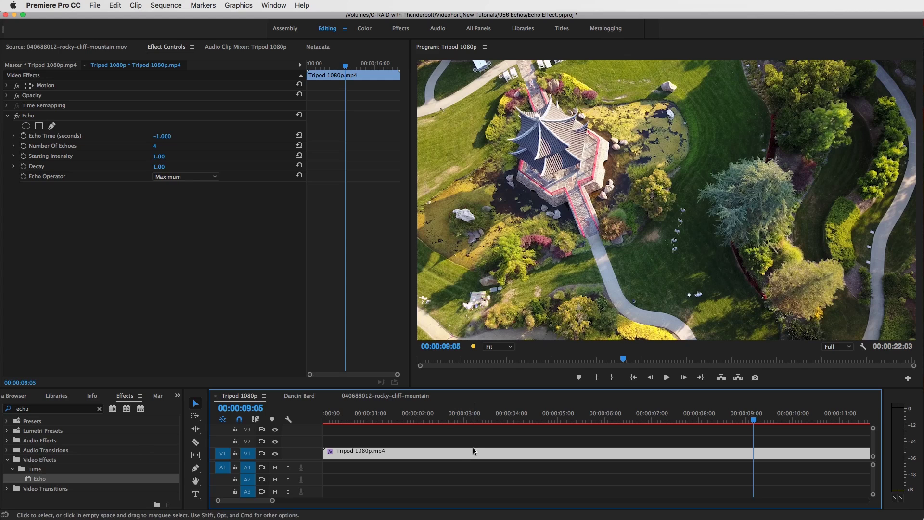
{"action": "left_click_drag", "start_coordinate": [759, 419], "coordinate": [778, 420]}
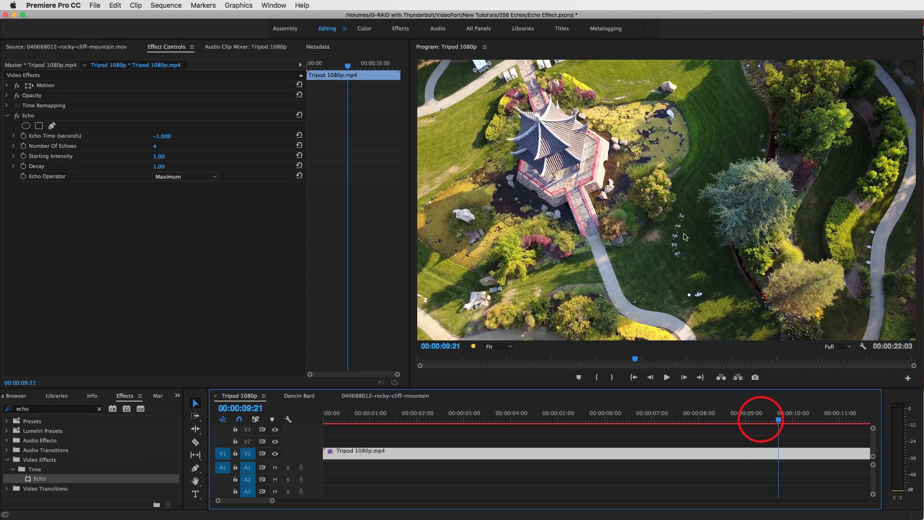
{"action": "left_click_drag", "start_coordinate": [781, 419], "coordinate": [684, 419]}
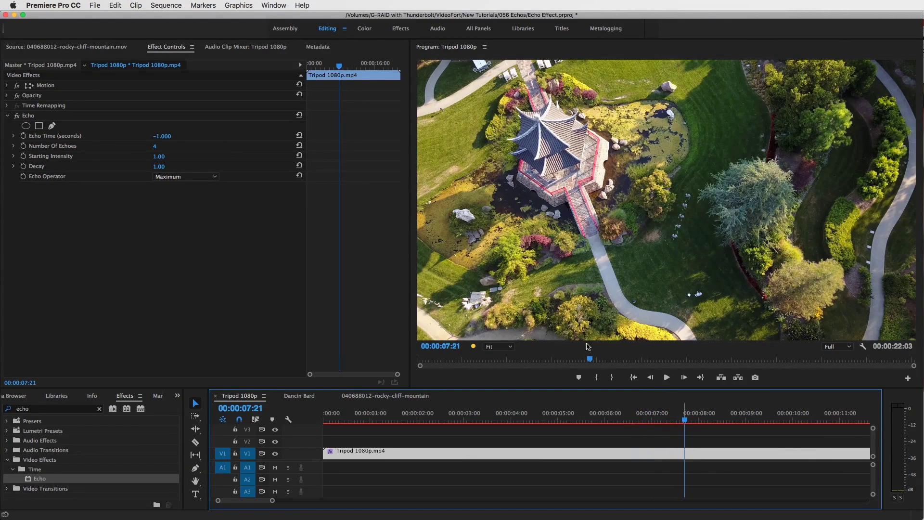
Raise the drone clip's Number Of Echoes to 5, then 6, checking the trail around 00:00:09:00
{"action": "left_click", "coordinate": [156, 146]}
{"action": "type", "text": "5"}
{"action": "key", "text": "Return"}
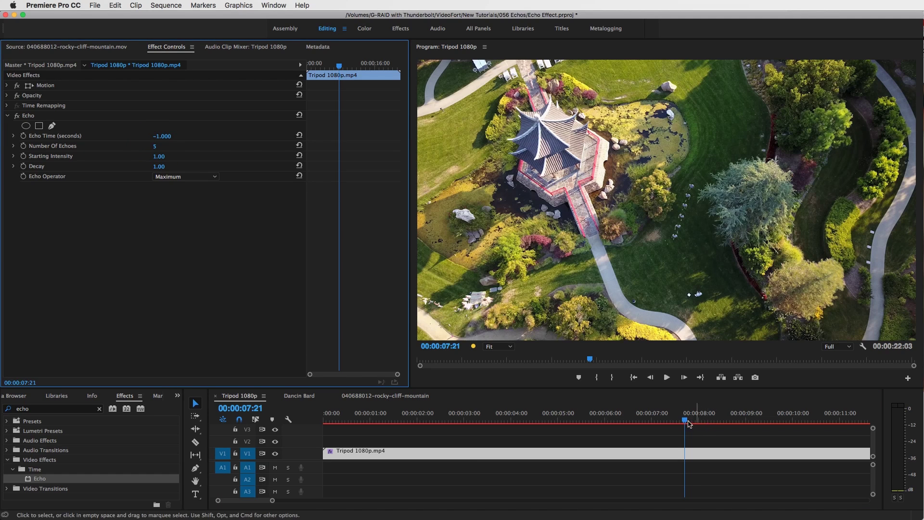
{"action": "left_click_drag", "start_coordinate": [684, 419], "coordinate": [746, 419]}
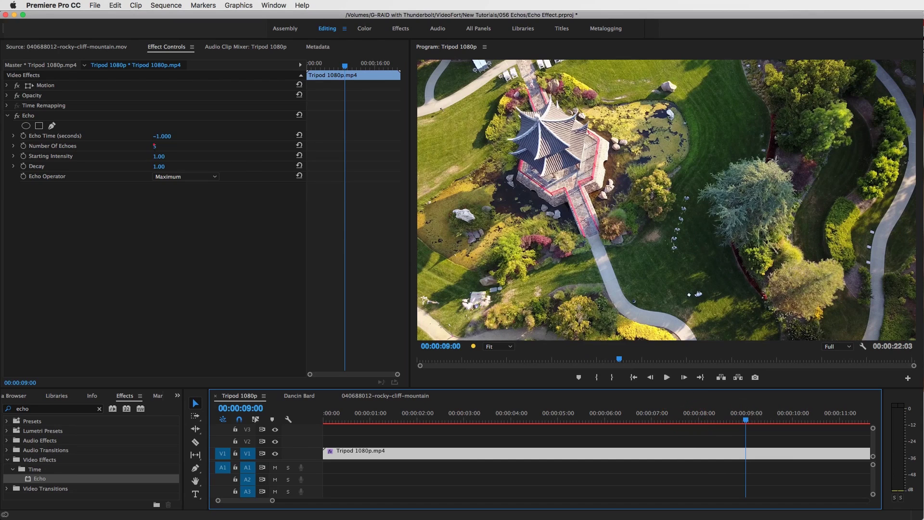
{"action": "left_click", "coordinate": [154, 145]}
{"action": "type", "text": "6"}
{"action": "key", "text": "Return"}
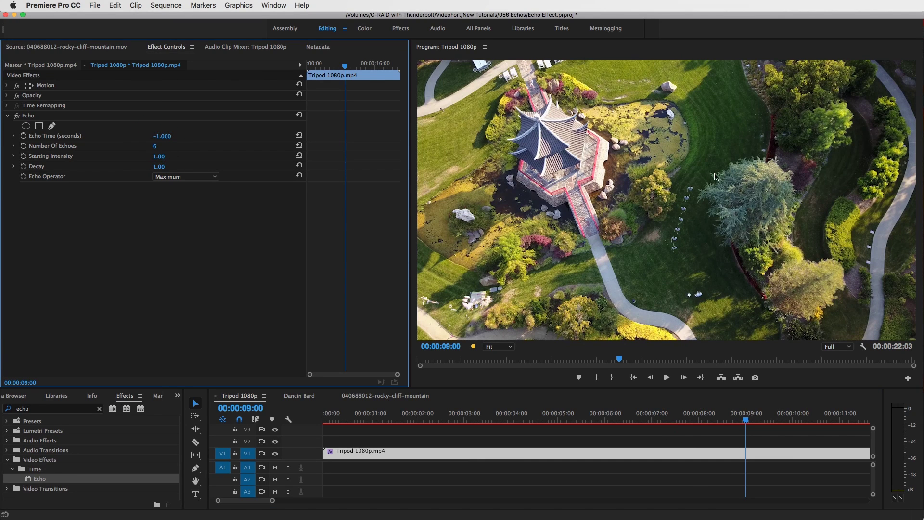
{"action": "left_click_drag", "start_coordinate": [746, 418], "coordinate": [585, 414]}
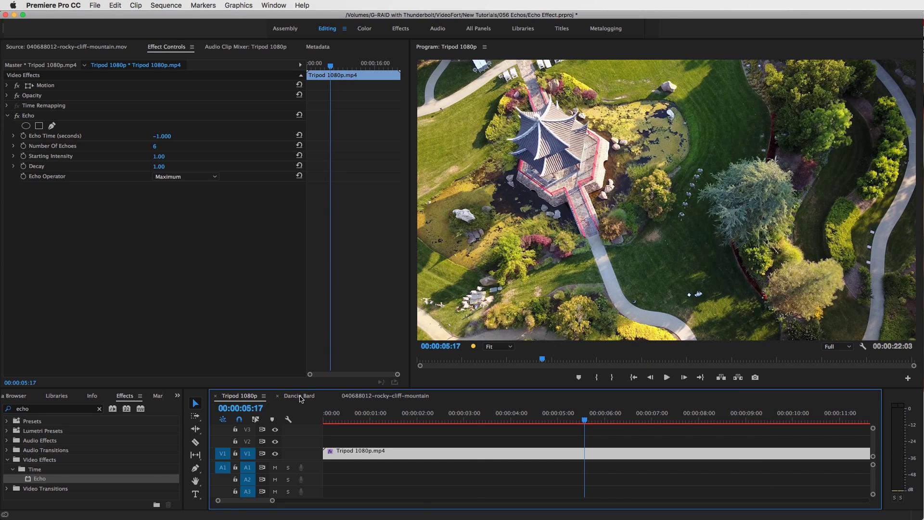
Switch to the Dancin Bard sequence and scrub near 00:00:03:08 to see three echoed dancers
{"action": "left_click", "coordinate": [299, 396]}
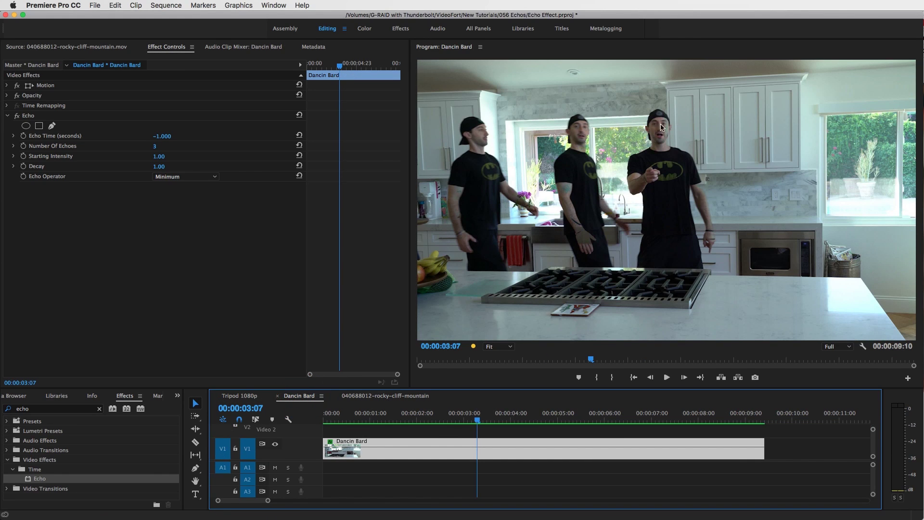
{"action": "mouse_move", "coordinate": [472, 418]}
{"action": "left_mouse_down"}
{"action": "mouse_move", "coordinate": [367, 416]}
{"action": "mouse_move", "coordinate": [688, 428]}
{"action": "mouse_move", "coordinate": [461, 427]}
{"action": "left_mouse_up"}
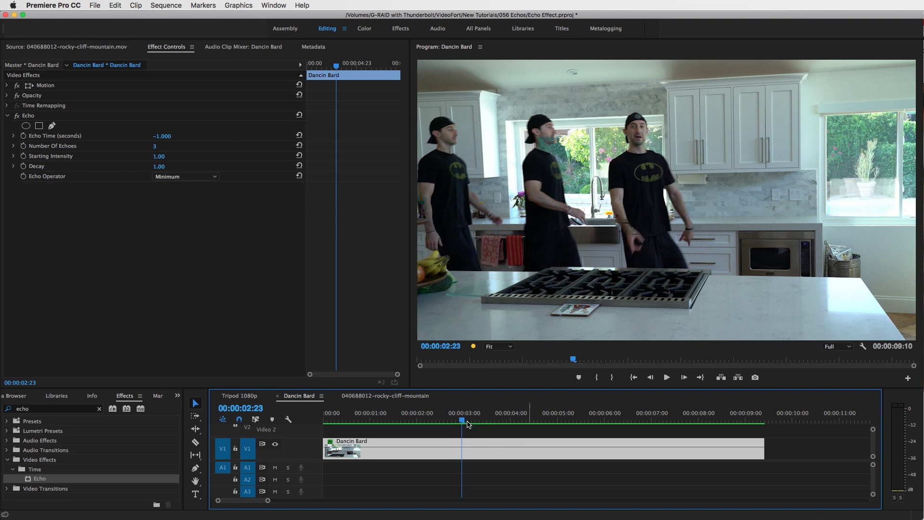
{"action": "left_click", "coordinate": [479, 421]}
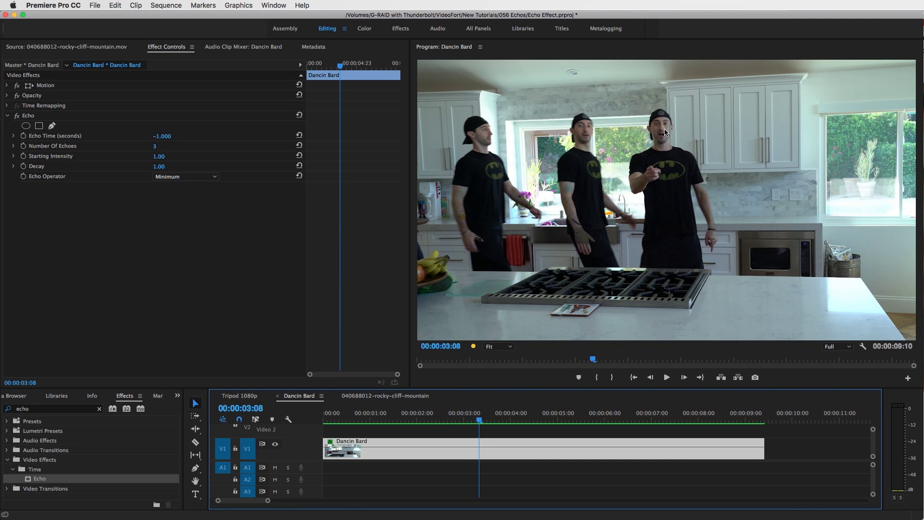
{"action": "left_click", "coordinate": [485, 420]}
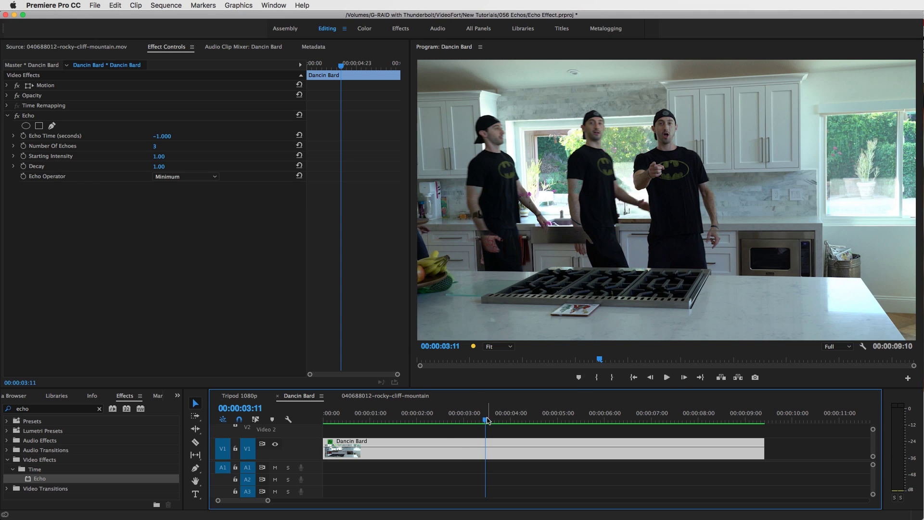
{"action": "mouse_move", "coordinate": [483, 420]}
{"action": "left_mouse_down"}
{"action": "mouse_move", "coordinate": [443, 427]}
{"action": "mouse_move", "coordinate": [464, 422]}
{"action": "left_mouse_up"}
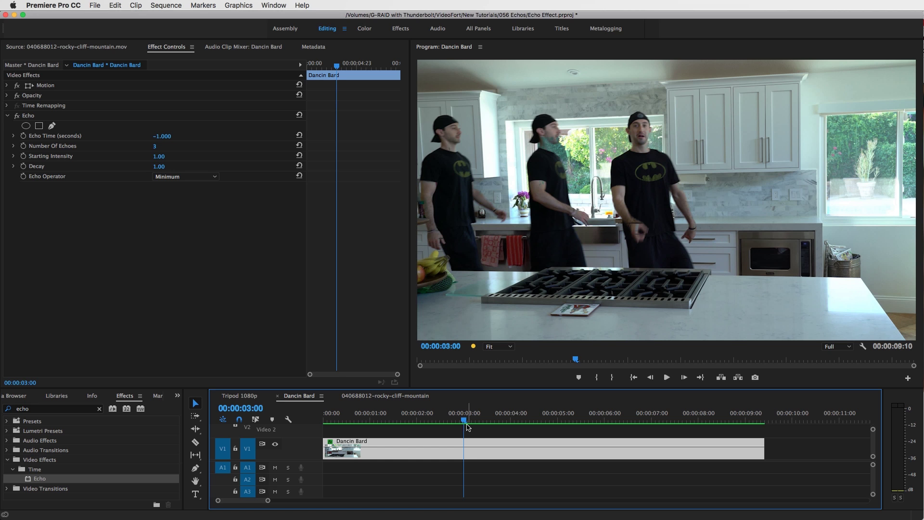
{"action": "left_click_drag", "start_coordinate": [464, 419], "coordinate": [486, 436]}
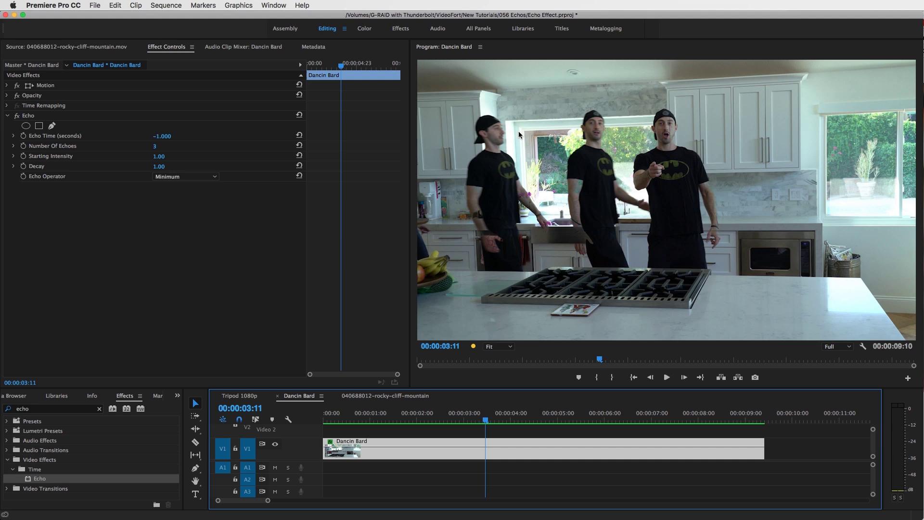
Shorten the dancer's Echo Time to -0.500, then -0.200 seconds, and open the rocky cliff mountain sequence
{"action": "left_click", "coordinate": [163, 136]}
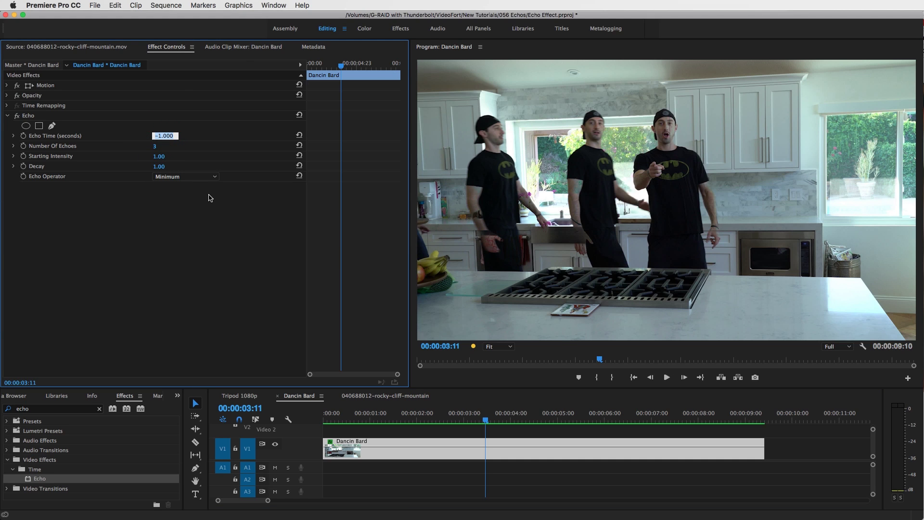
{"action": "type", "text": "-0"}
{"action": "type", "text": ".5"}
{"action": "key", "text": "Return"}
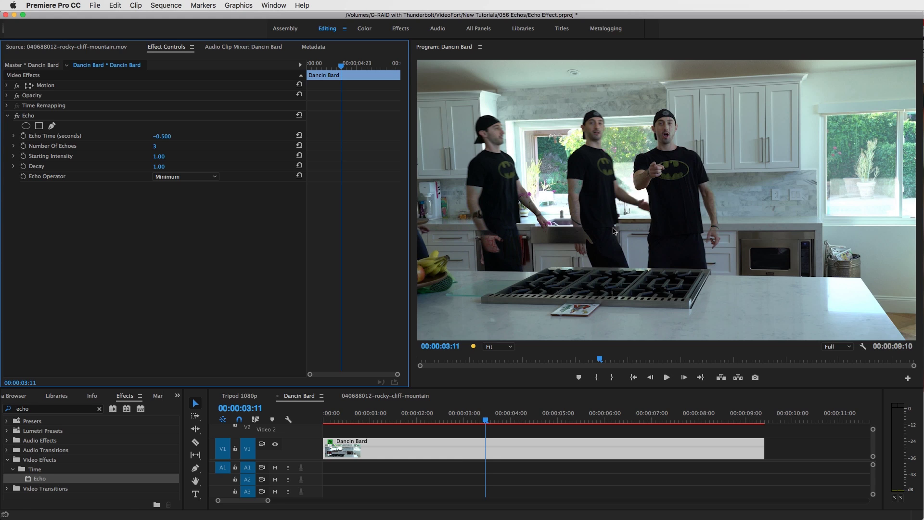
{"action": "left_click_drag", "start_coordinate": [485, 419], "coordinate": [492, 419]}
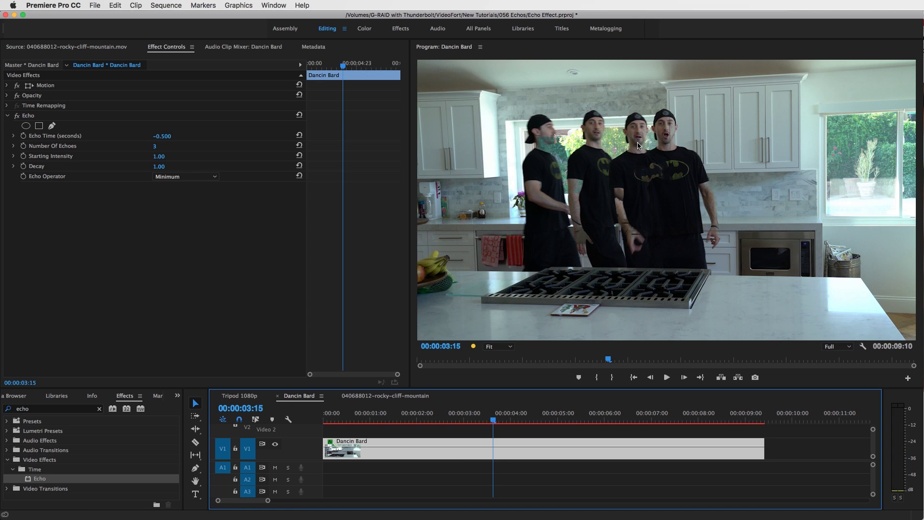
{"action": "left_click", "coordinate": [163, 136]}
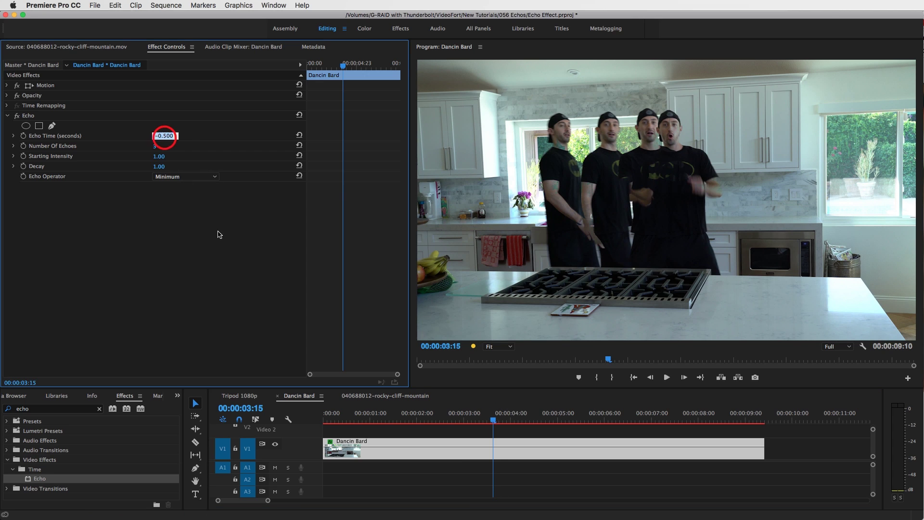
{"action": "type", "text": "-0"}
{"action": "type", "text": "."}
{"action": "type", "text": "2"}
{"action": "key", "text": "Return"}
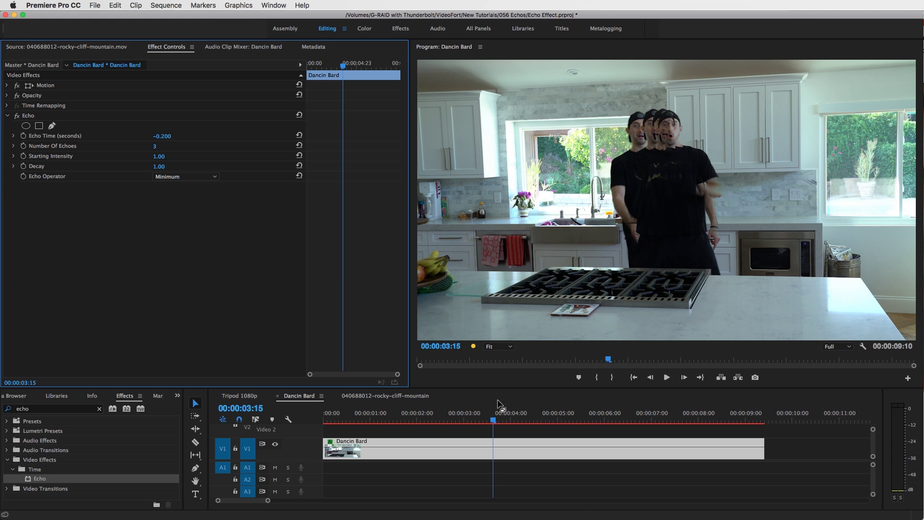
{"action": "left_click", "coordinate": [507, 421]}
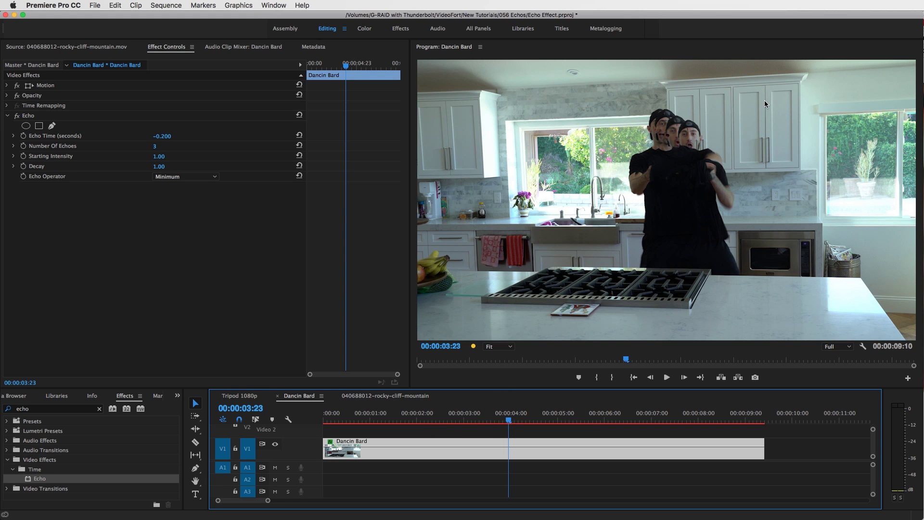
{"action": "left_click", "coordinate": [398, 395]}
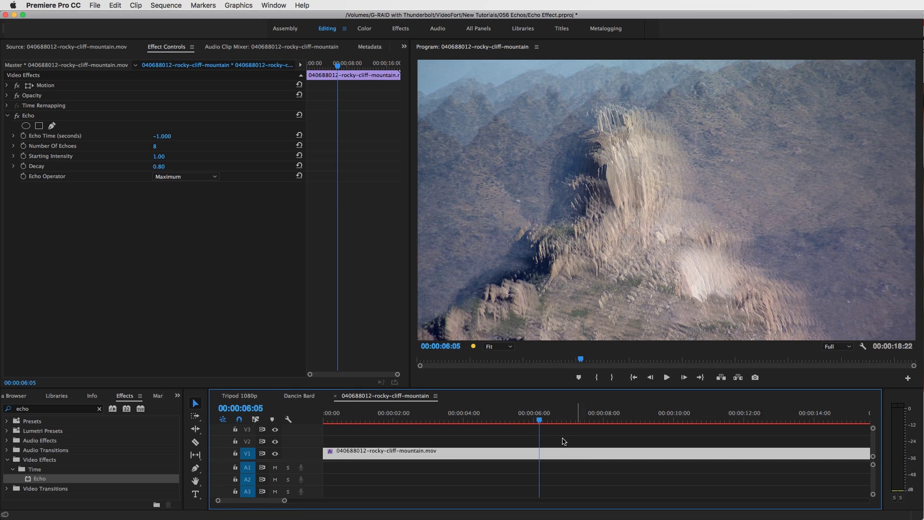
{"action": "left_click_drag", "start_coordinate": [539, 420], "coordinate": [619, 423]}
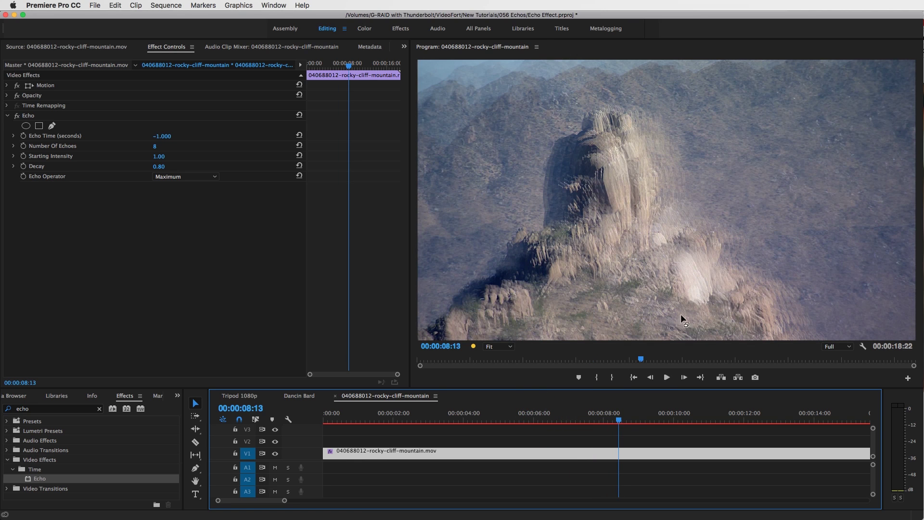
{"action": "left_click", "coordinate": [622, 422]}
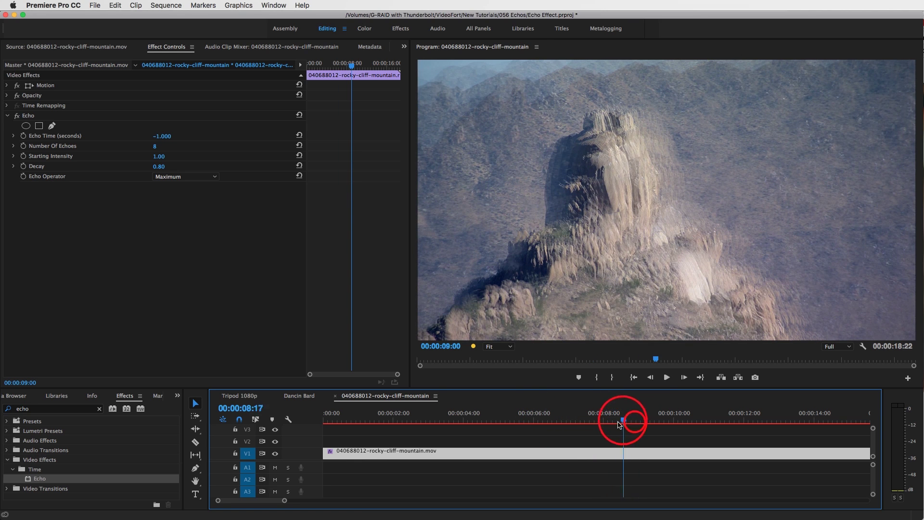
{"action": "left_click_drag", "start_coordinate": [619, 425], "coordinate": [659, 422]}
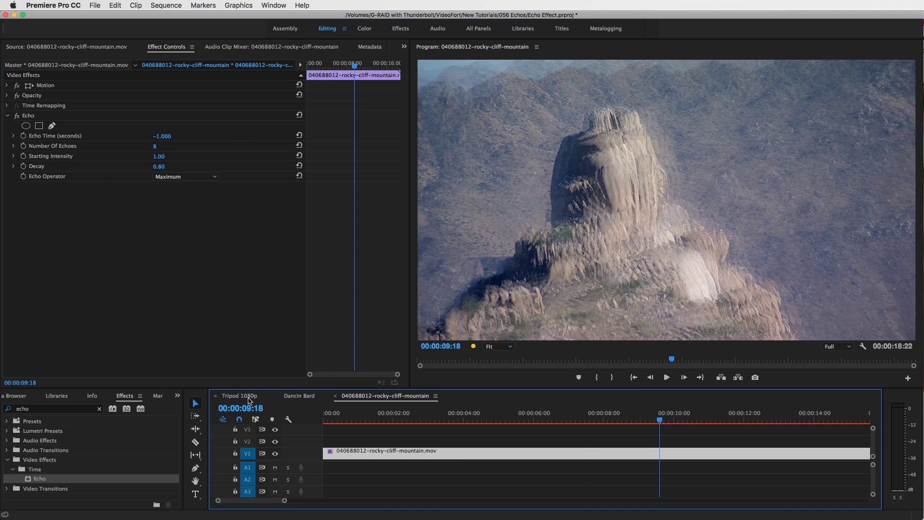
Return to the Tripod 1080p sequence and drag the Echo Decay slider lower
{"action": "left_click", "coordinate": [248, 396]}
{"action": "left_click_drag", "start_coordinate": [586, 418], "coordinate": [773, 421]}
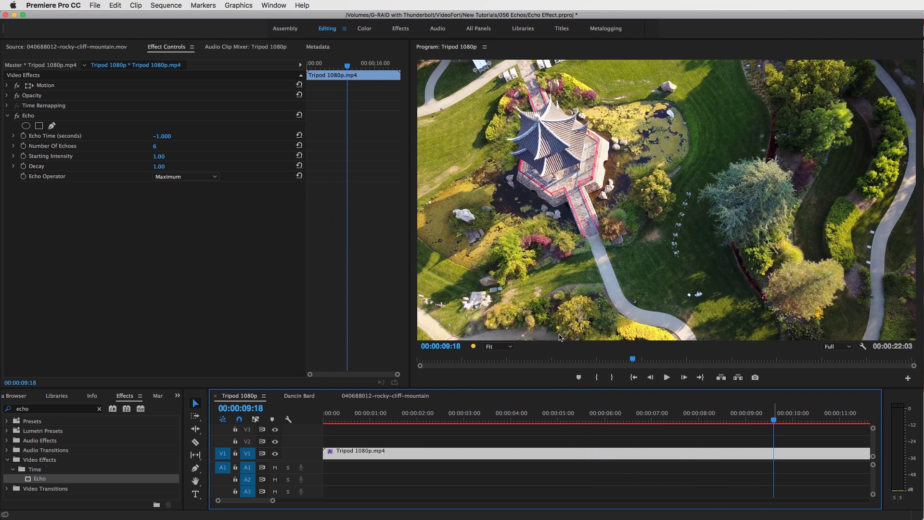
{"action": "left_click", "coordinate": [13, 167]}
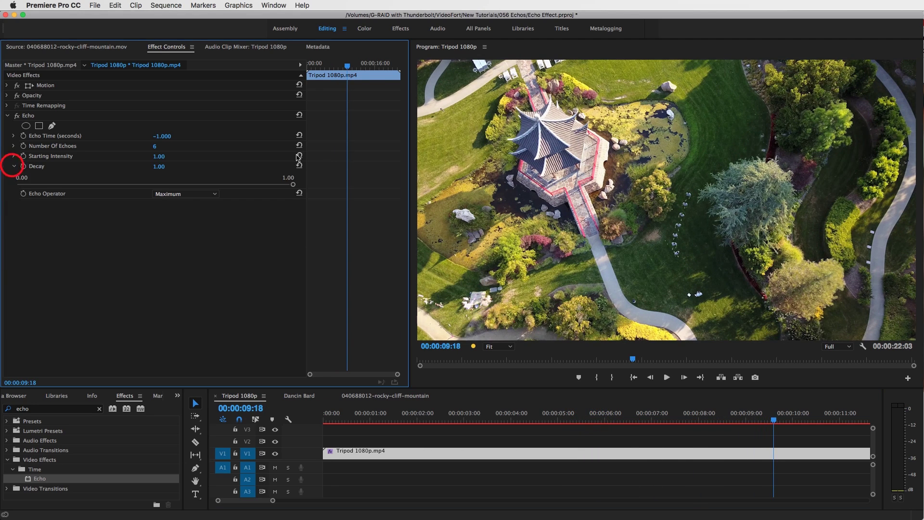
{"action": "left_click", "coordinate": [290, 185]}
{"action": "left_click_drag", "start_coordinate": [290, 185], "coordinate": [171, 185]}
Restore the drone clip's Echo Decay to 1.00 and preview earlier frames
{"action": "left_click", "coordinate": [764, 287]}
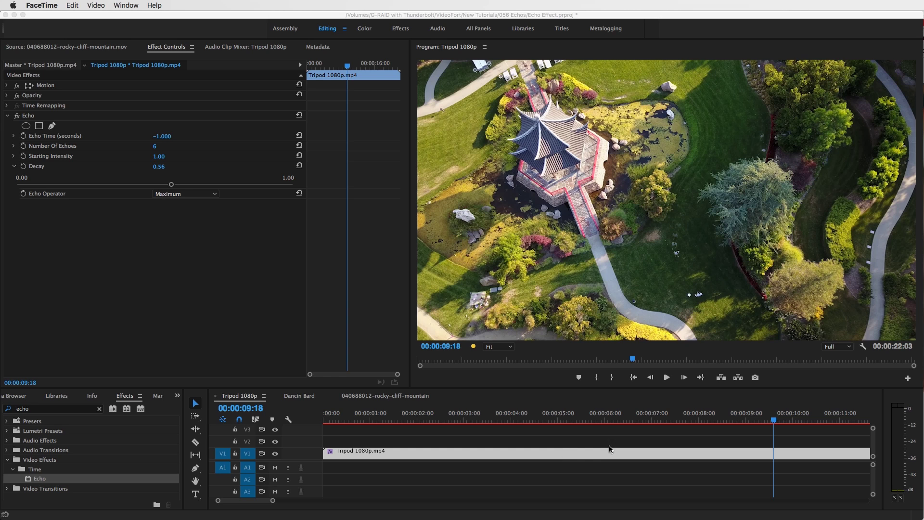
{"action": "left_click", "coordinate": [180, 188]}
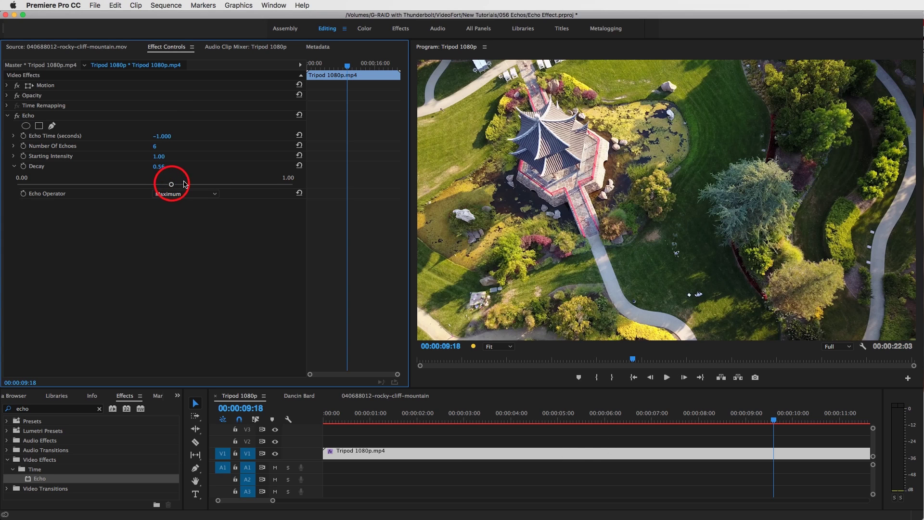
{"action": "left_click_drag", "start_coordinate": [172, 185], "coordinate": [318, 186]}
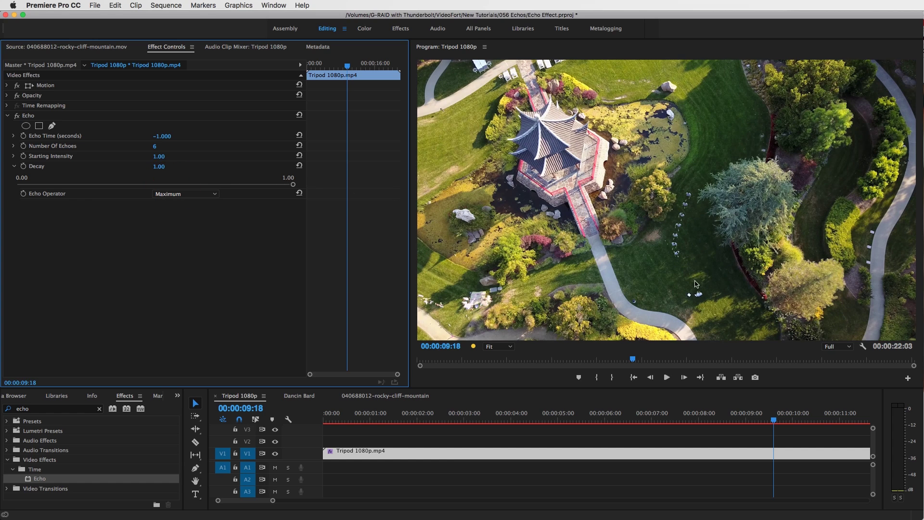
{"action": "left_click_drag", "start_coordinate": [770, 420], "coordinate": [664, 420]}
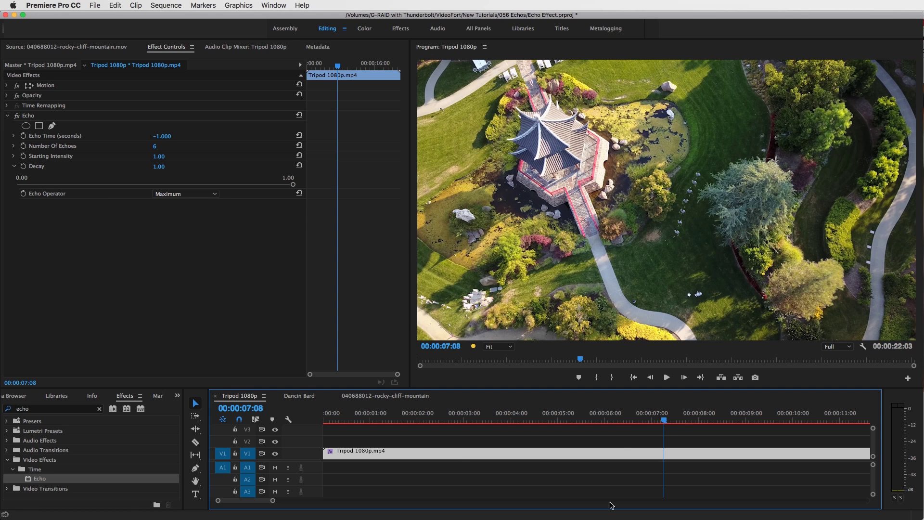
{"action": "left_click_drag", "start_coordinate": [657, 418], "coordinate": [544, 421]}
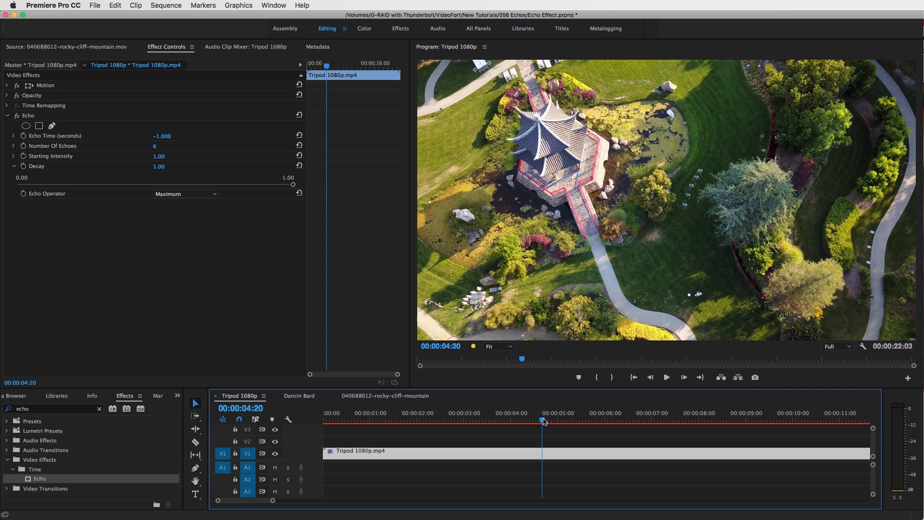